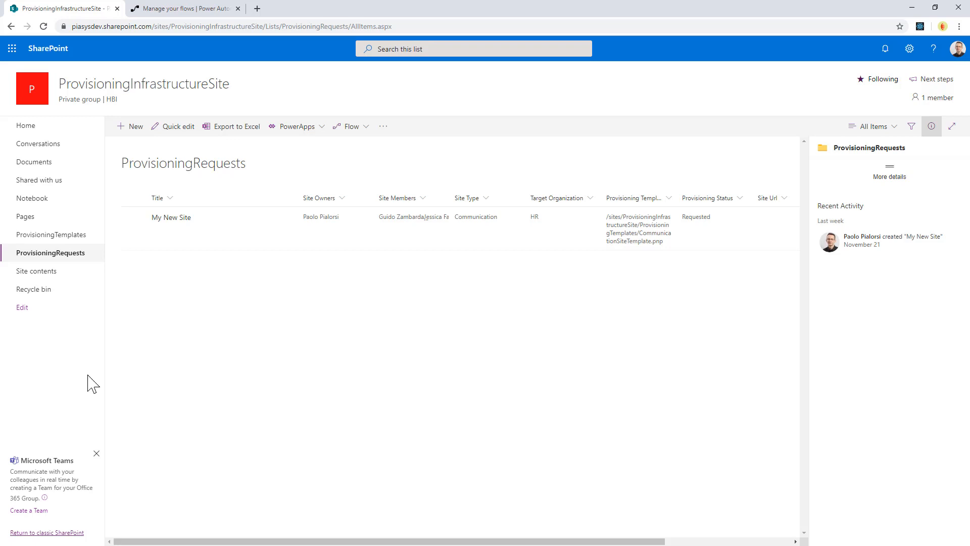
- Bring up the templates for creating a flow from the ProvisioningRequests list
click(365, 132)
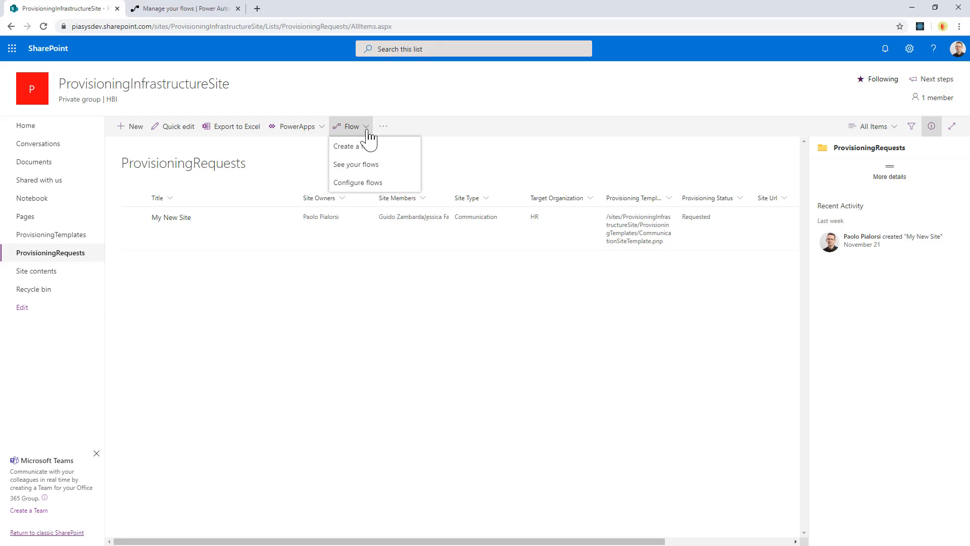
click(372, 150)
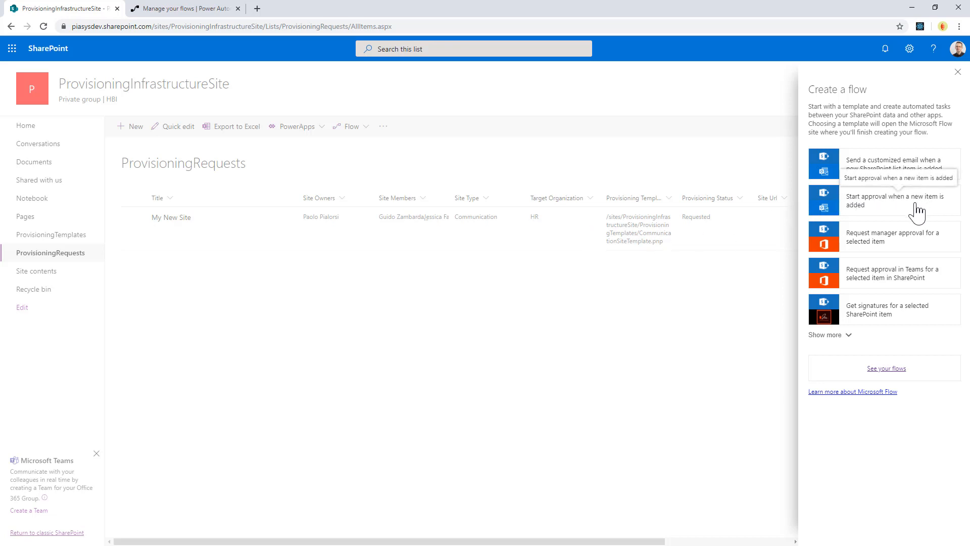
- Switch to Power Automate and open the Site Provisioning Approval Flow for editing
click(207, 8)
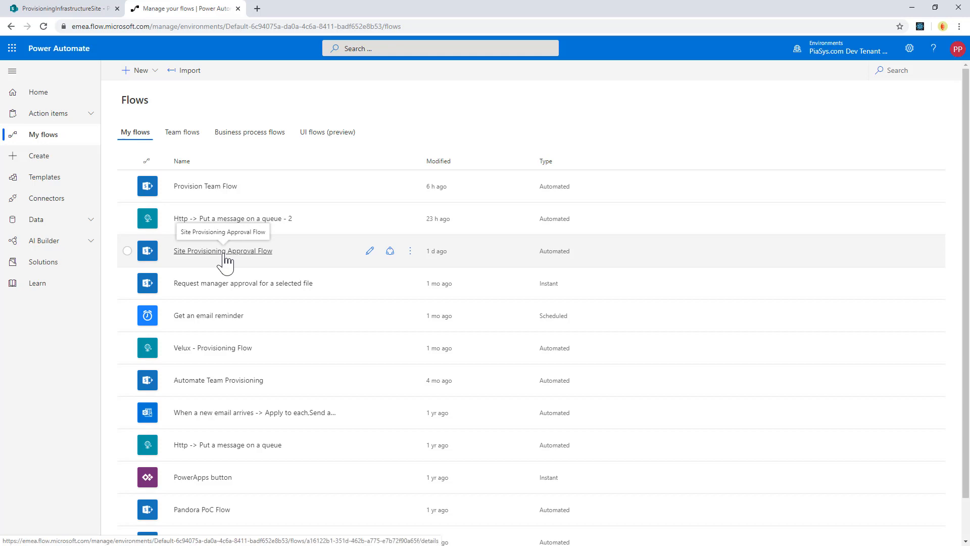
click(225, 251)
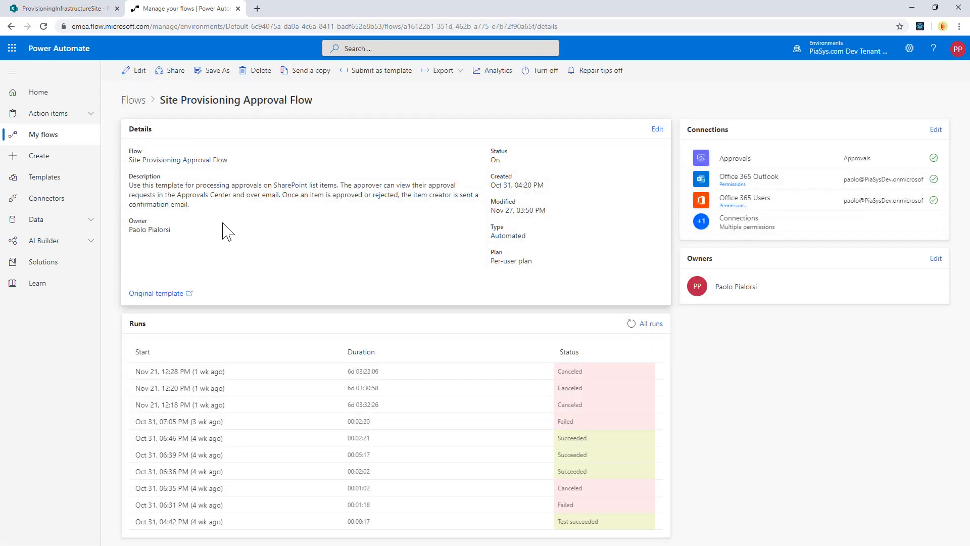
click(136, 70)
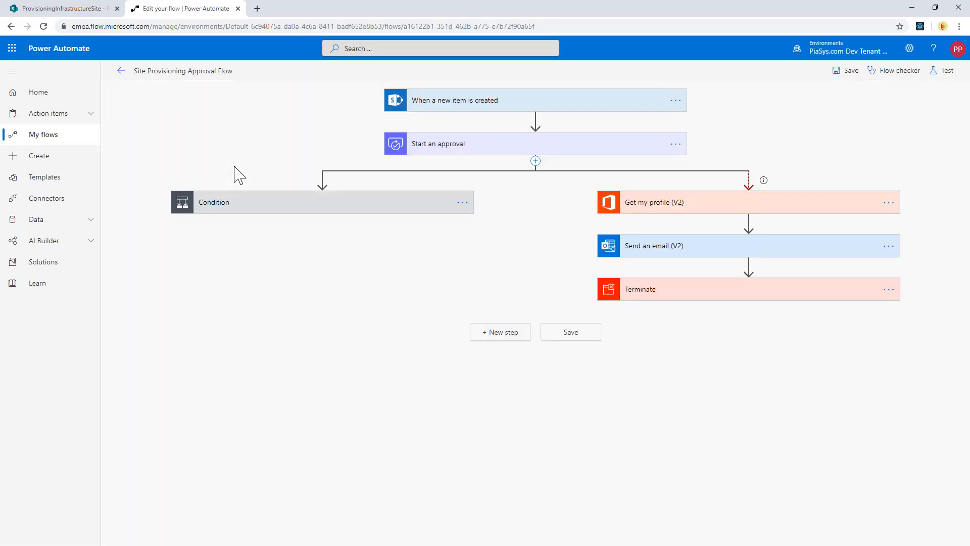
- Expand the "When a new item is created" trigger and the "Start an approval" action to examine their settings
click(461, 104)
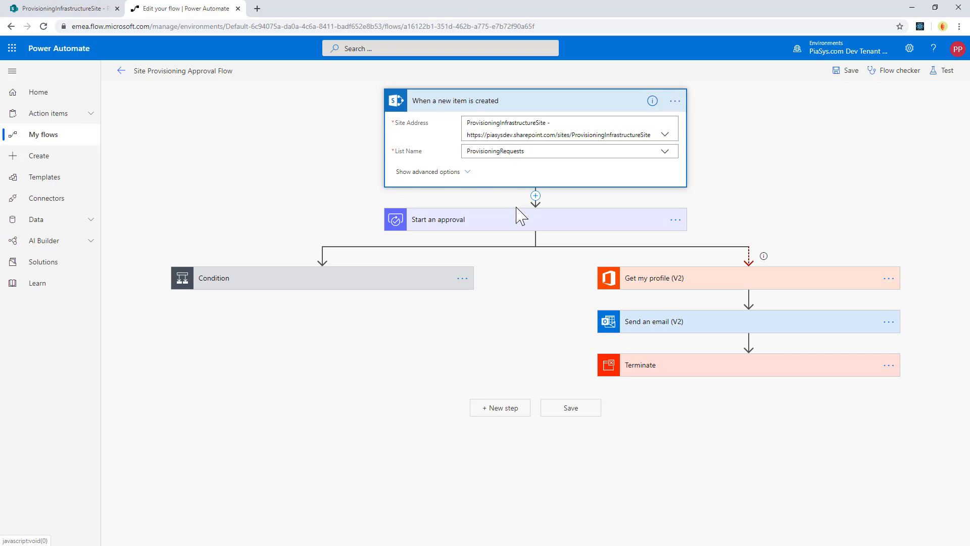
click(520, 220)
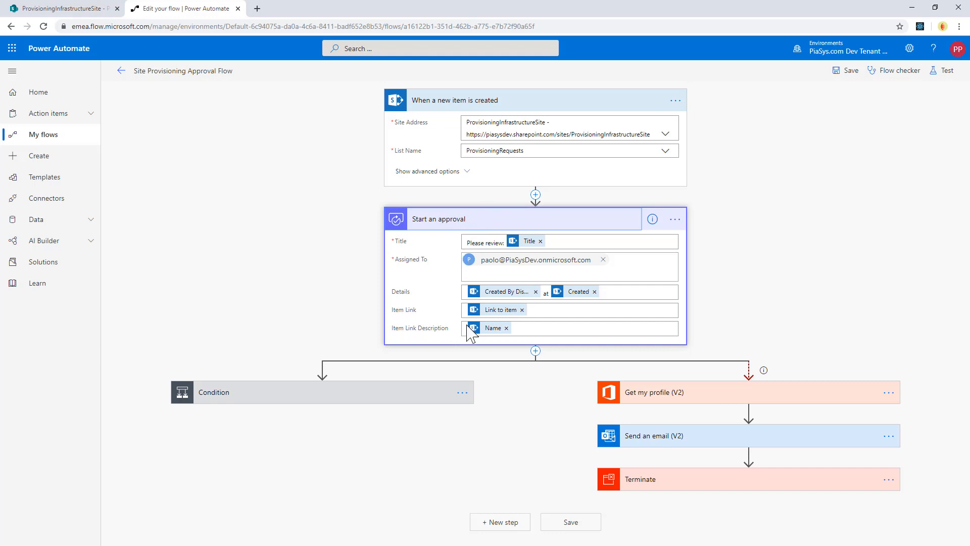
- Expand the Condition after the approval to examine its expression and the actions in its yes and no branches
click(356, 401)
scroll(289, 363, down, 1)
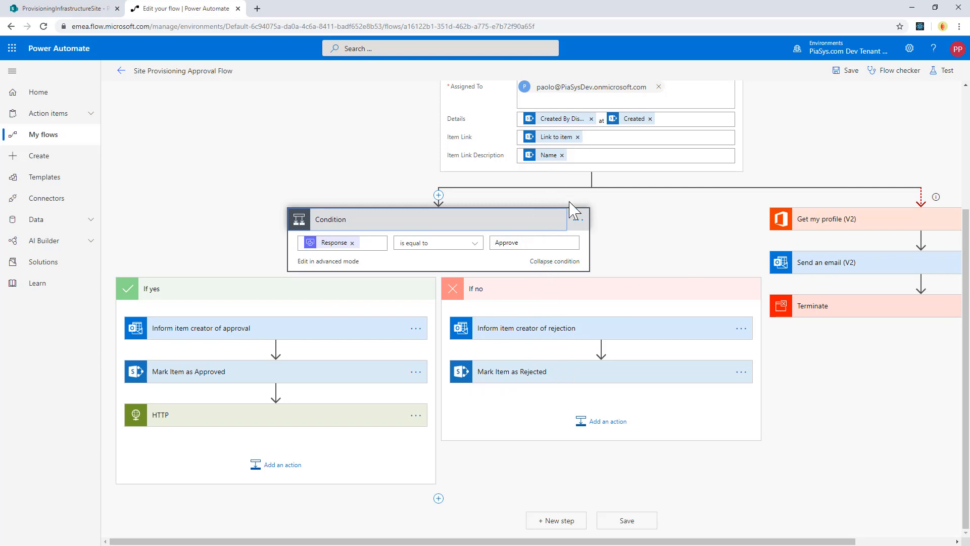
scroll(526, 199, up, 2)
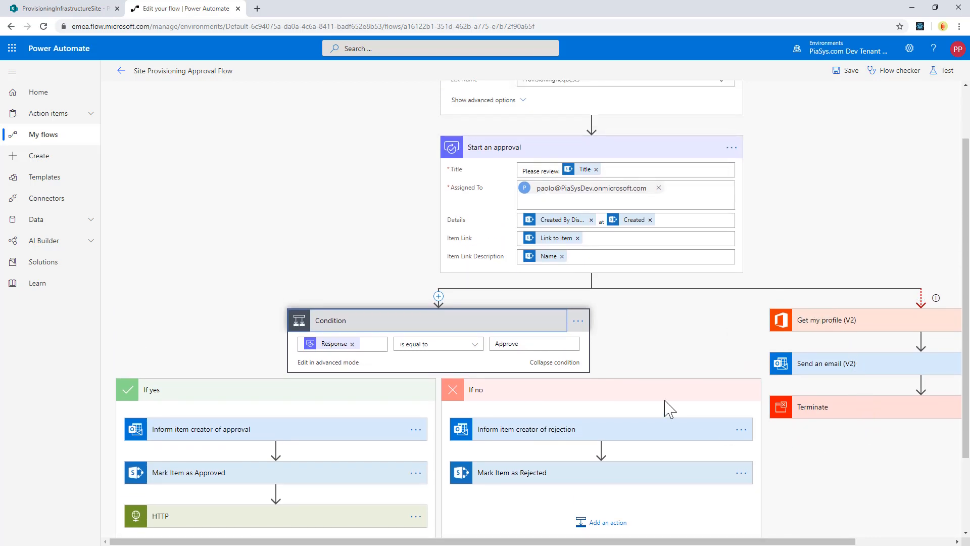
scroll(426, 331, down, 2)
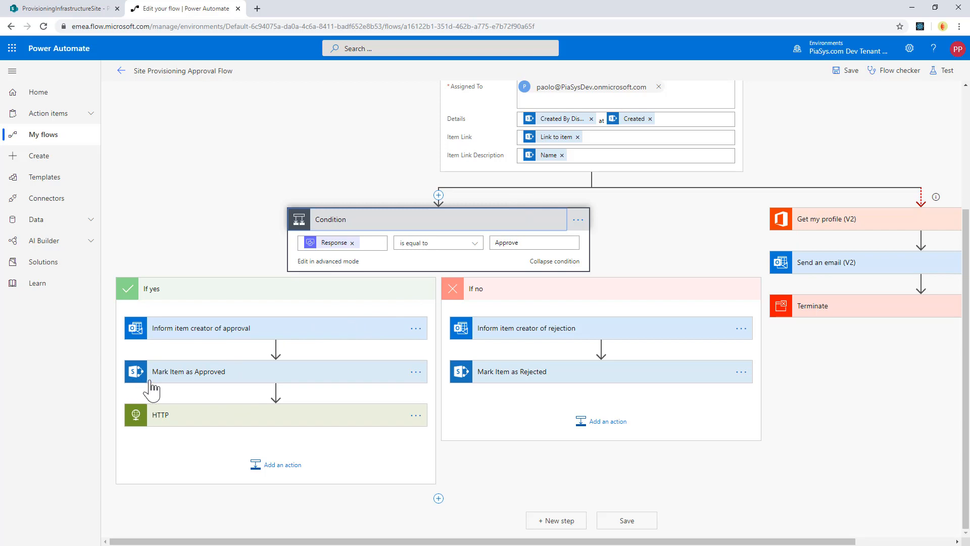
- Expand the "Mark Item as Approved" action in the yes branch to examine the list item fields it updates
click(198, 380)
scroll(194, 293, down, 2)
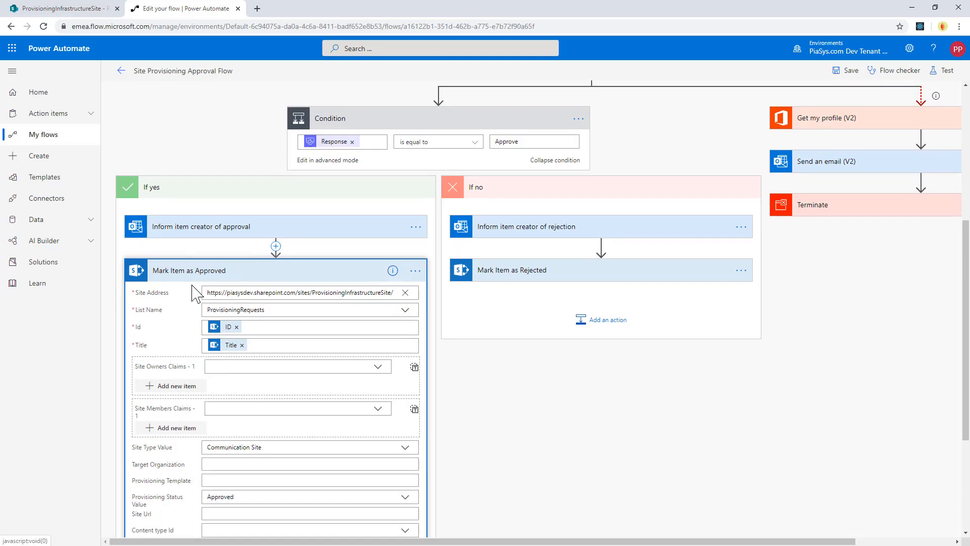
scroll(191, 402, down, 3)
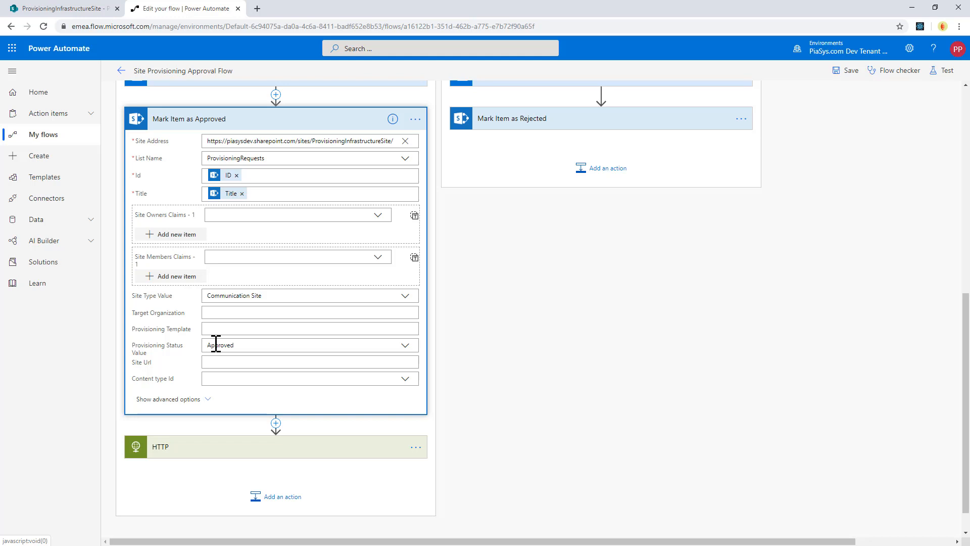
- Expand the HTTP action in the yes branch and examine its request URI and the dynamic values in its JSON body
click(197, 447)
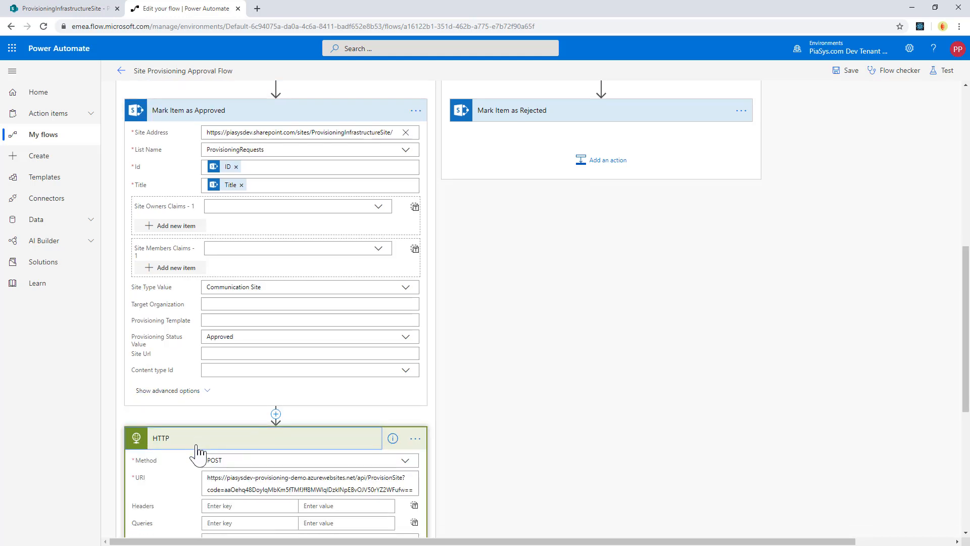
scroll(197, 450, down, 4)
scroll(210, 349, down, 2)
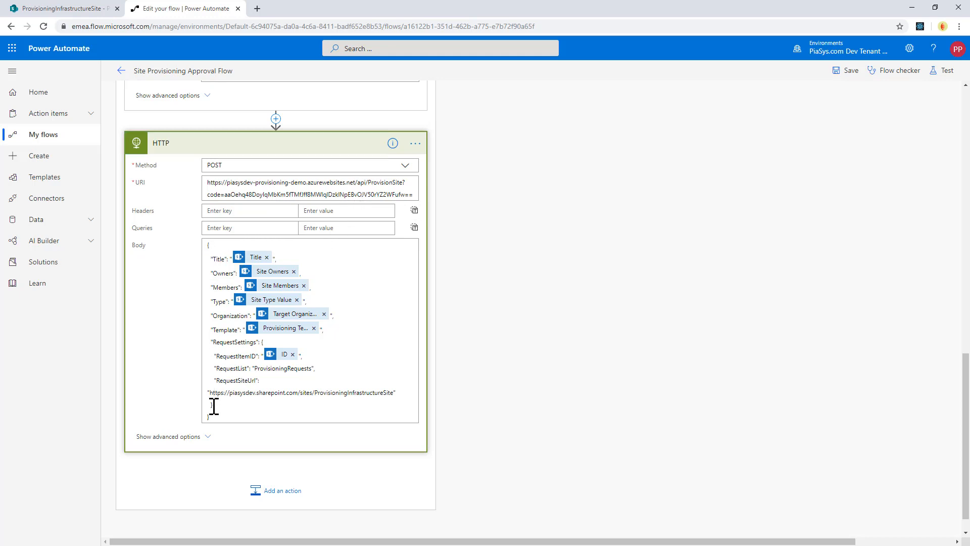
click(234, 393)
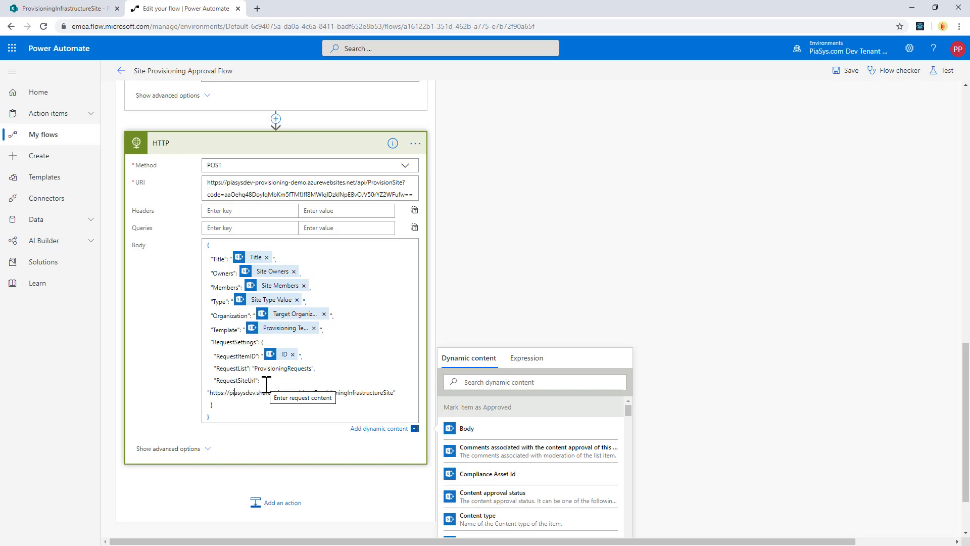
drag(211, 259, 228, 259)
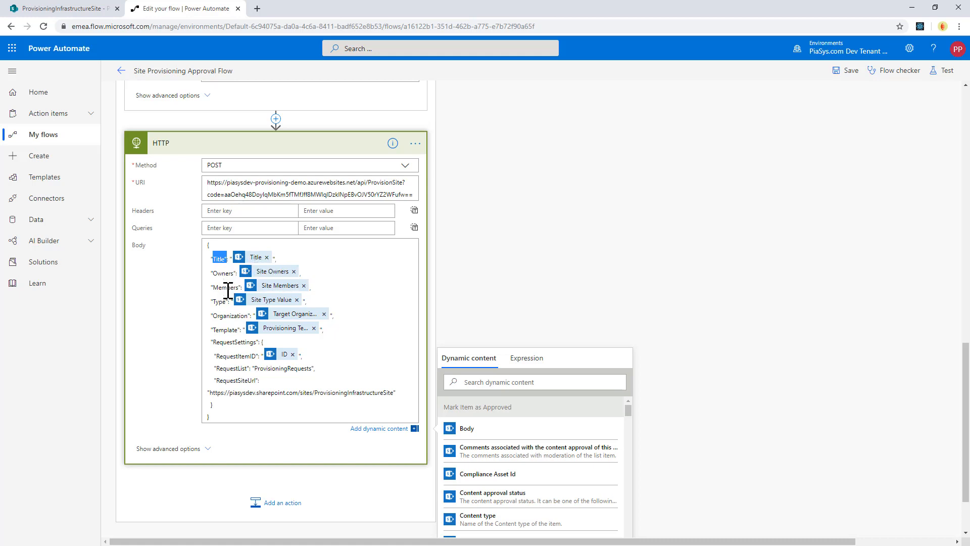
click(281, 273)
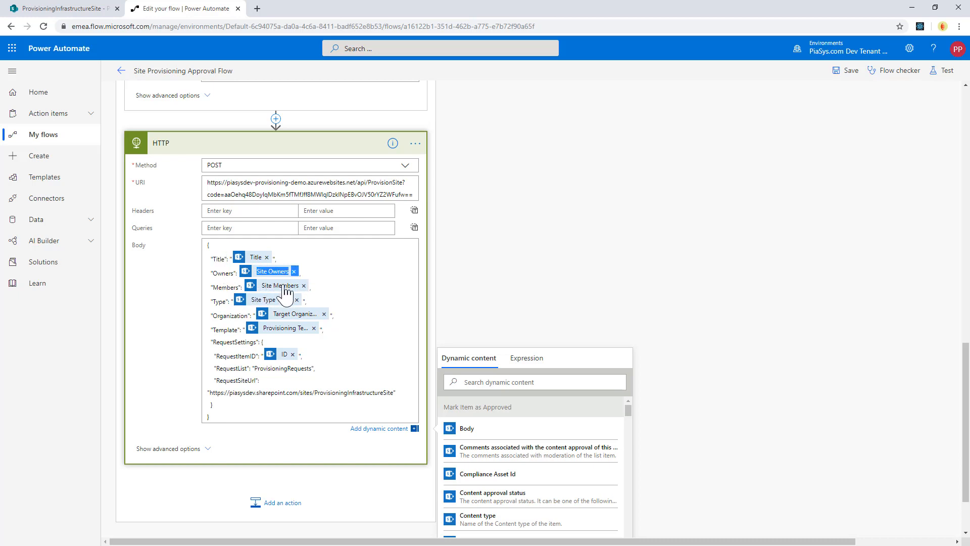
click(281, 286)
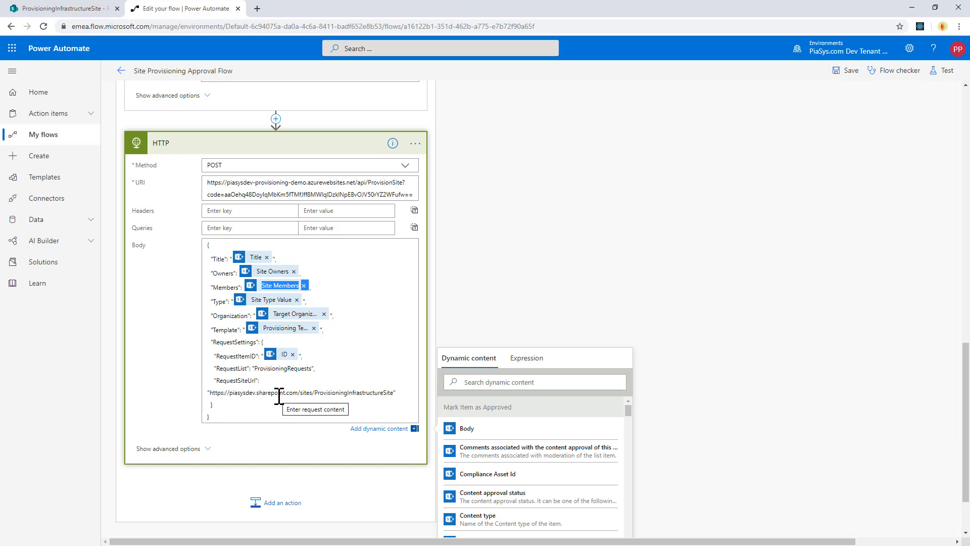
- Leave the flow editor and open the flow's Oct 31, 06:46 PM run, expanding its Condition and HTTP action
click(121, 70)
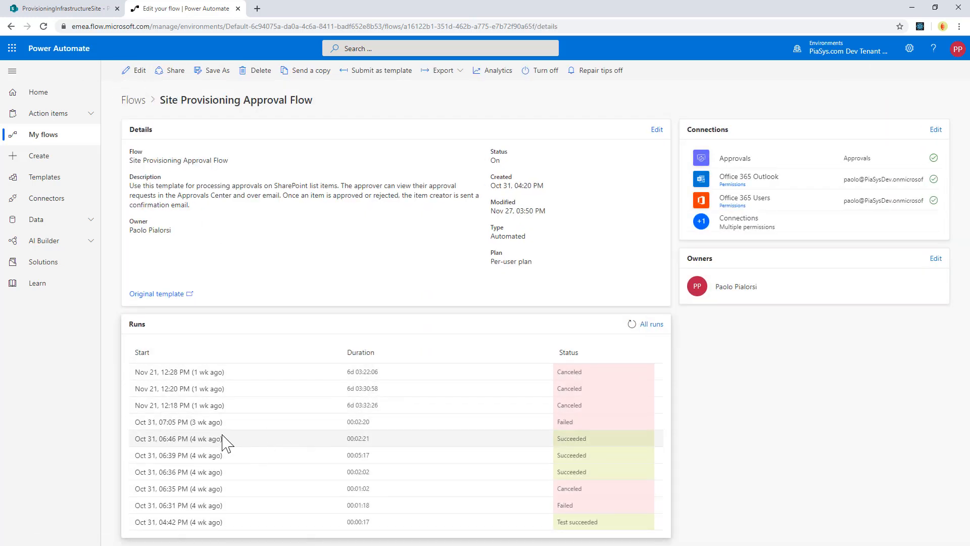
click(196, 439)
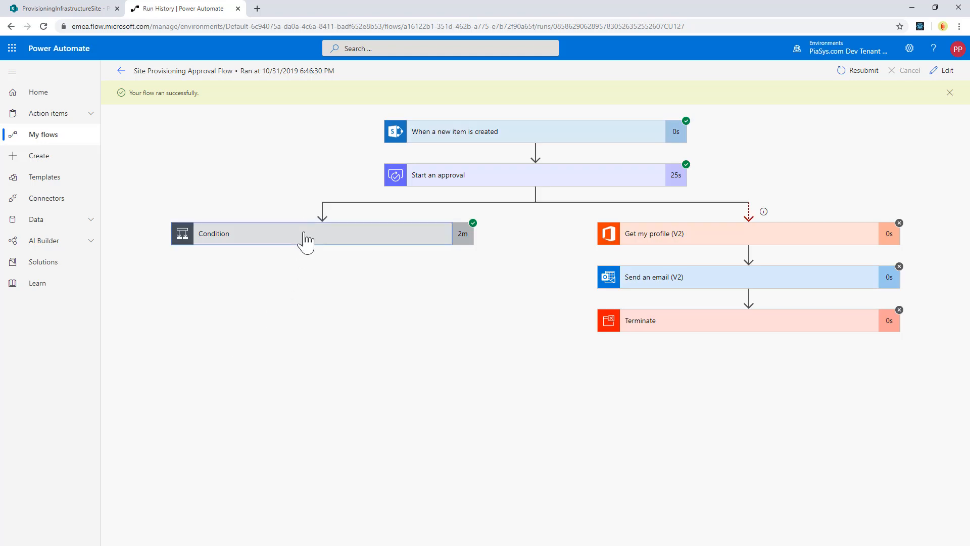
click(305, 242)
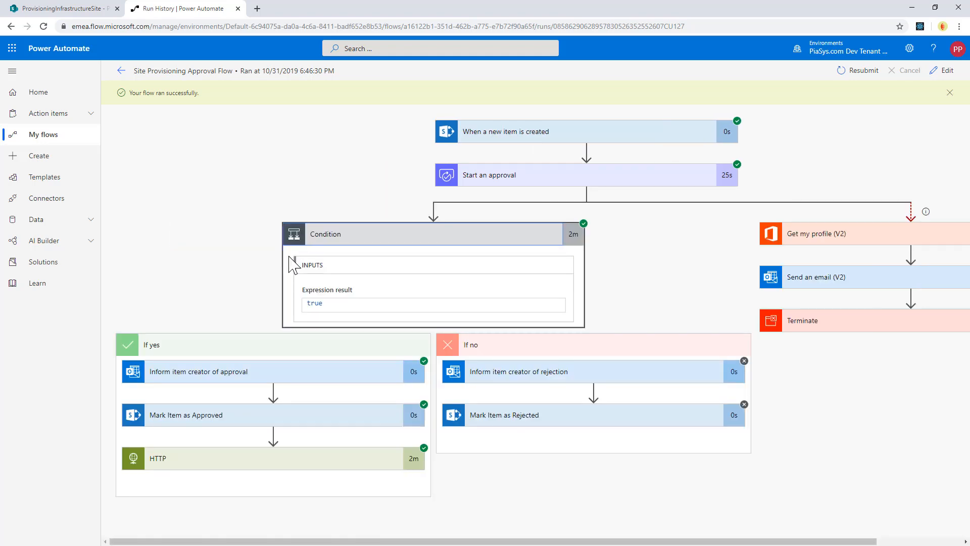
click(249, 467)
scroll(250, 452, down, 5)
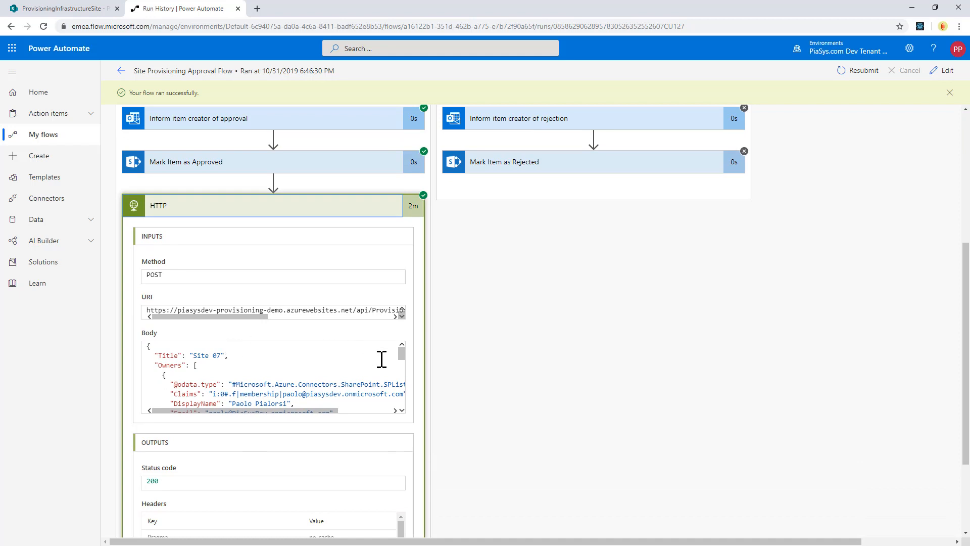
- Examine the JSON body sent by the run's HTTP action, from the title and owners through to the request settings
drag(190, 357, 237, 359)
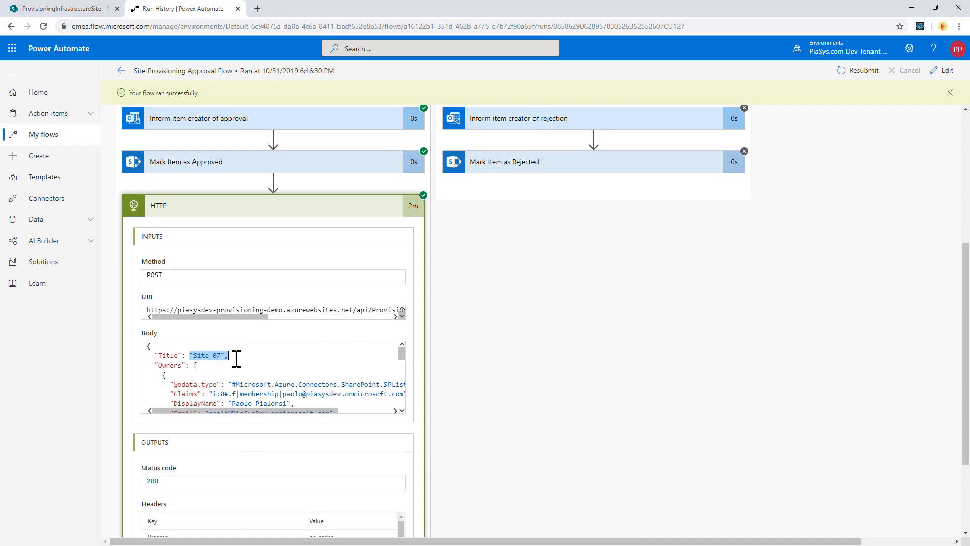
drag(404, 355, 404, 357)
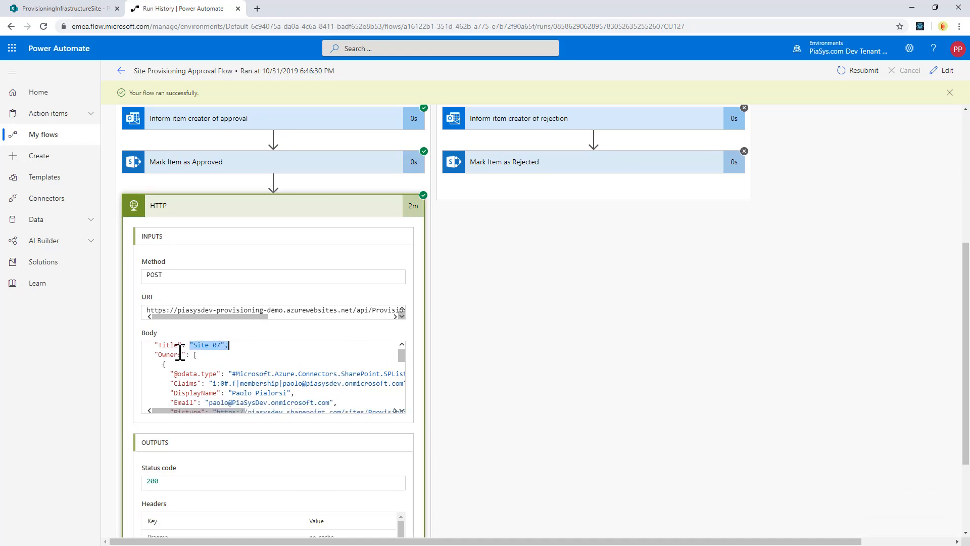
drag(180, 353, 196, 398)
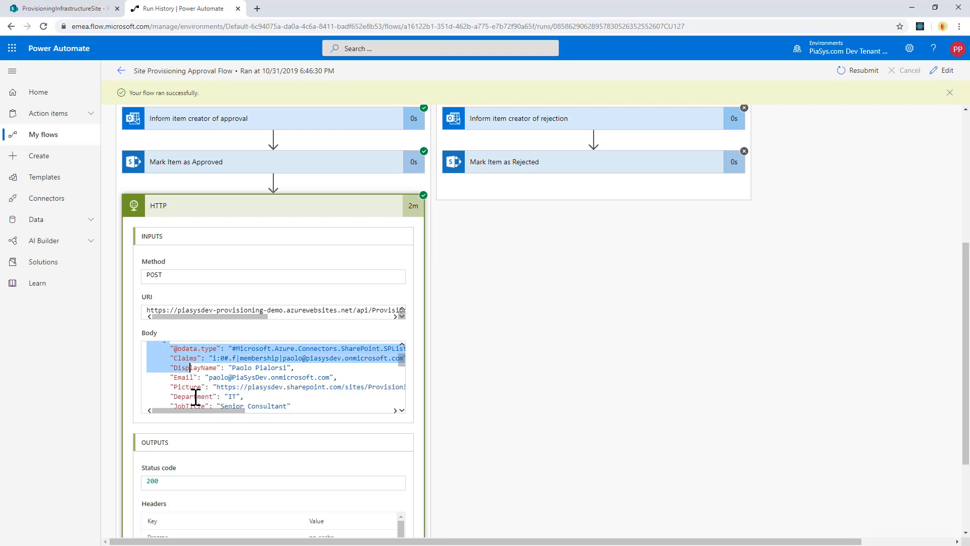
scroll(196, 397, down, 5)
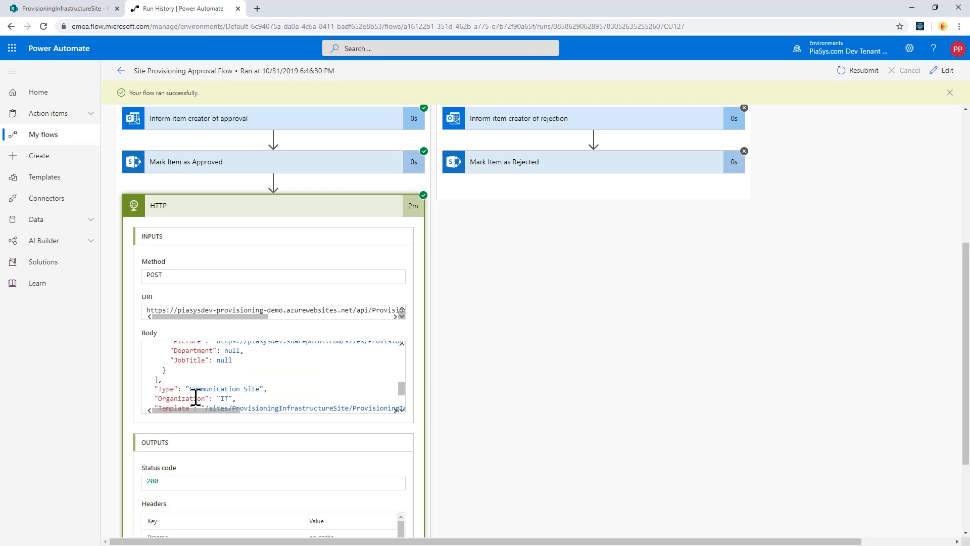
scroll(196, 397, down, 5)
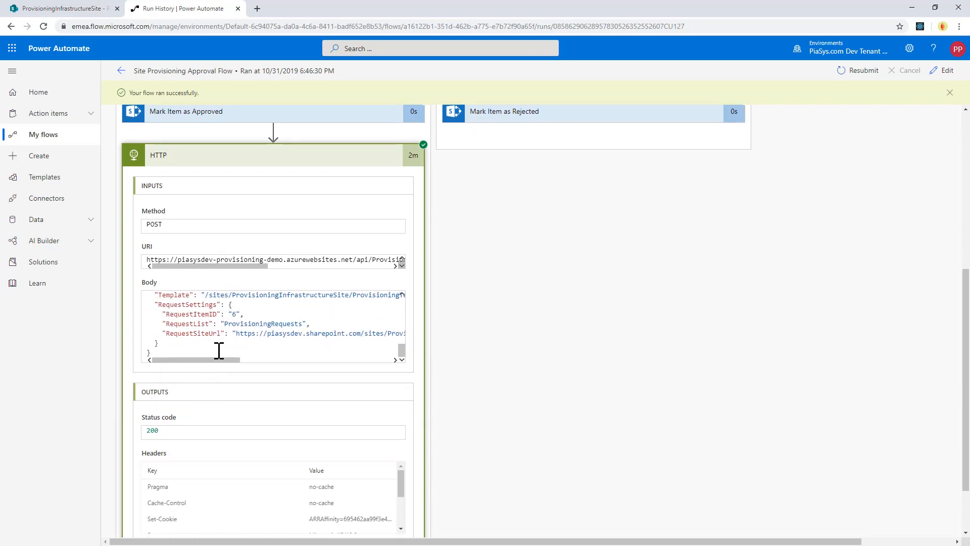
scroll(219, 344, up, 1)
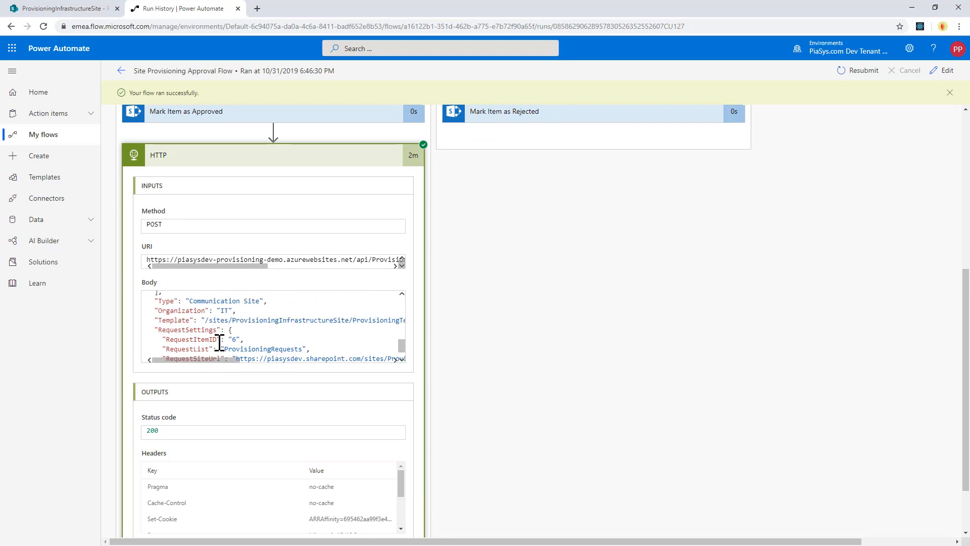